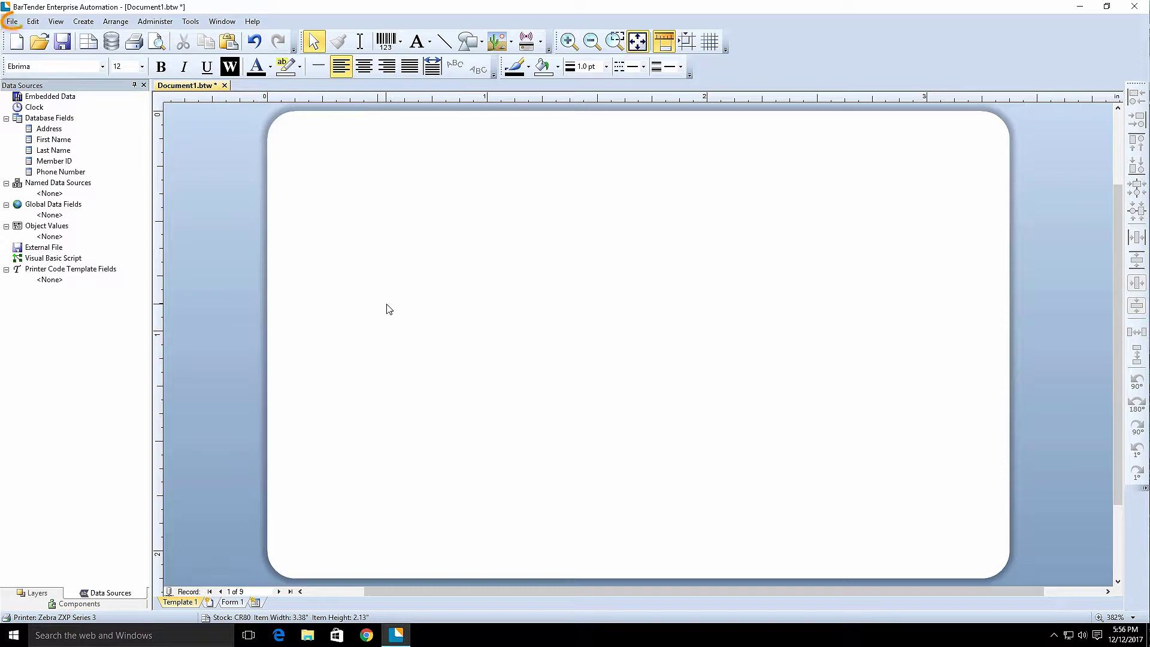
# Open the Print dialog and keep Zebra ZXP Series 3 as the printer
pyautogui.click(12, 21)
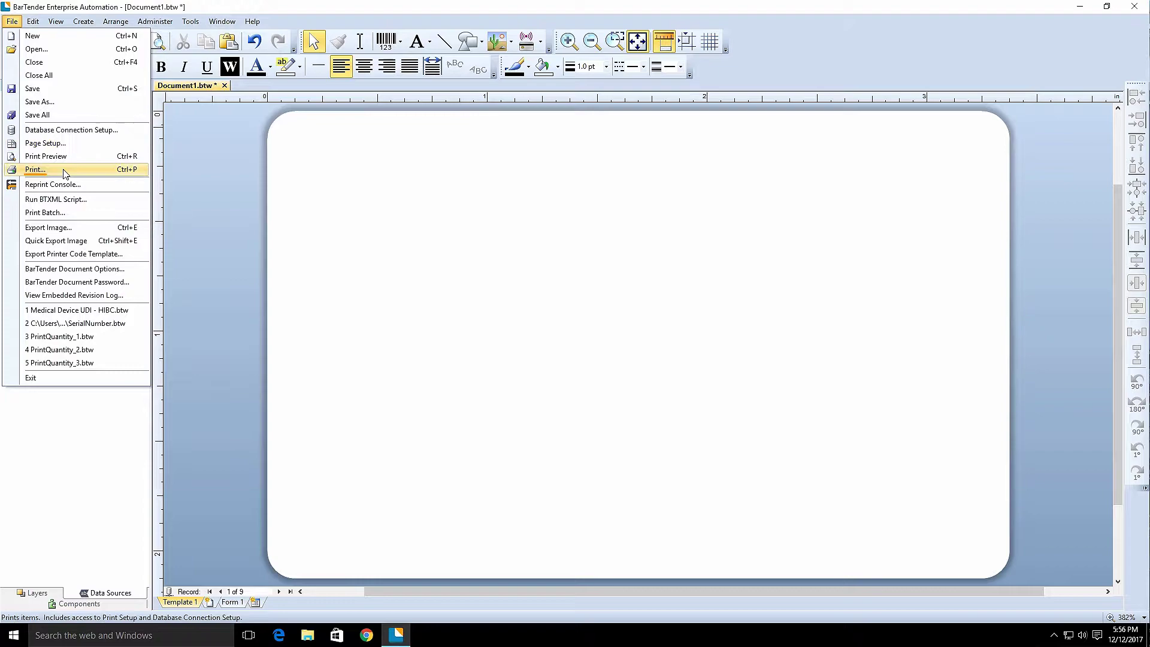
pyautogui.click(35, 169)
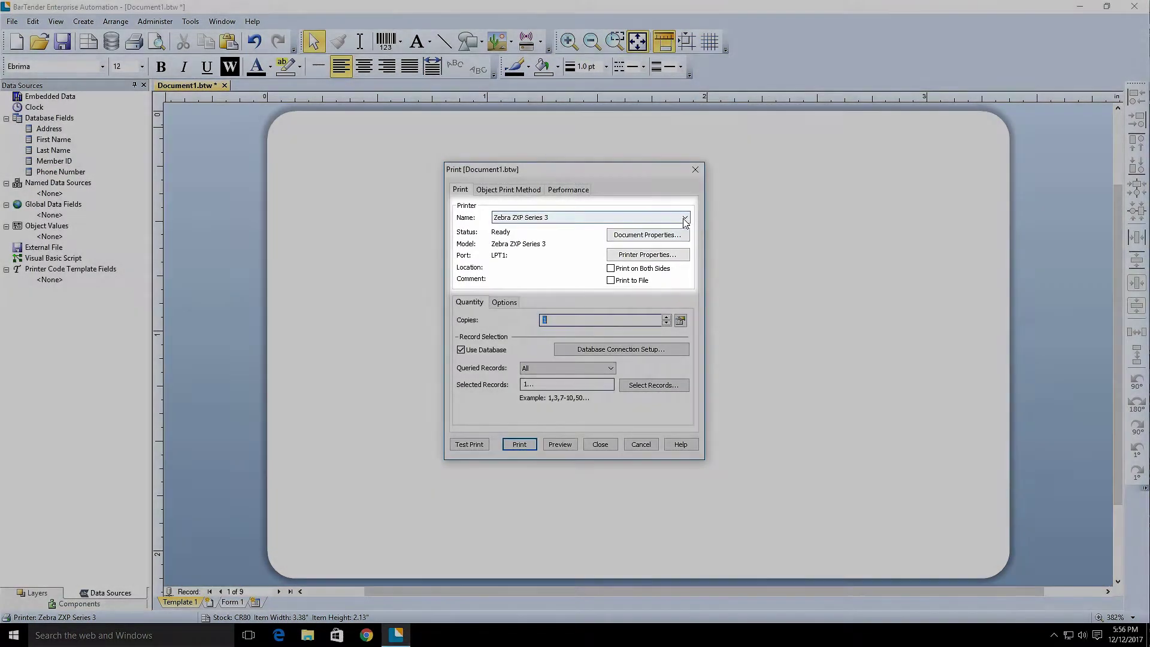
pyautogui.click(684, 219)
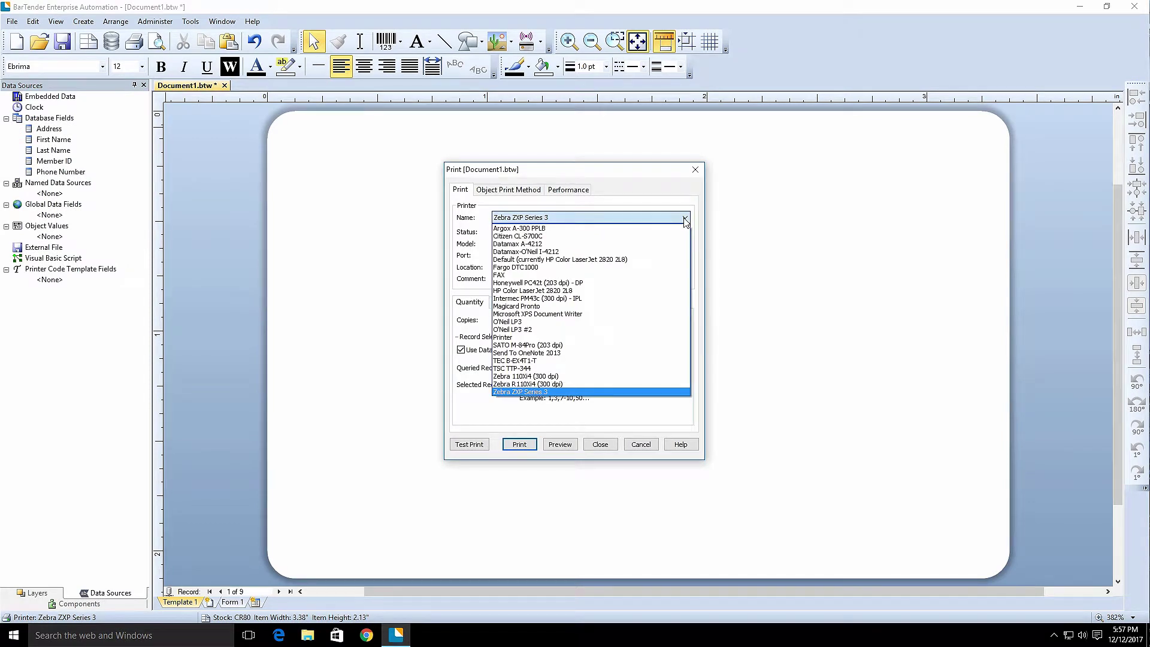
pyautogui.click(608, 392)
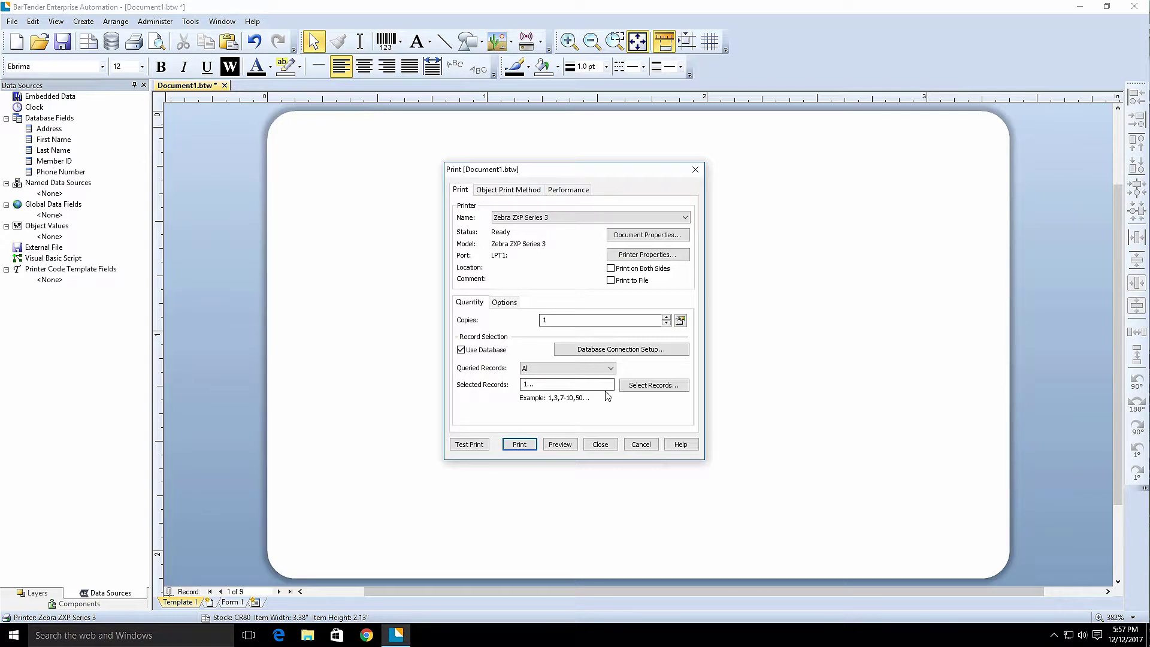
# Close the Print dialog, browse the encoder types, and view then close the encoding-technologies help
pyautogui.click(600, 444)
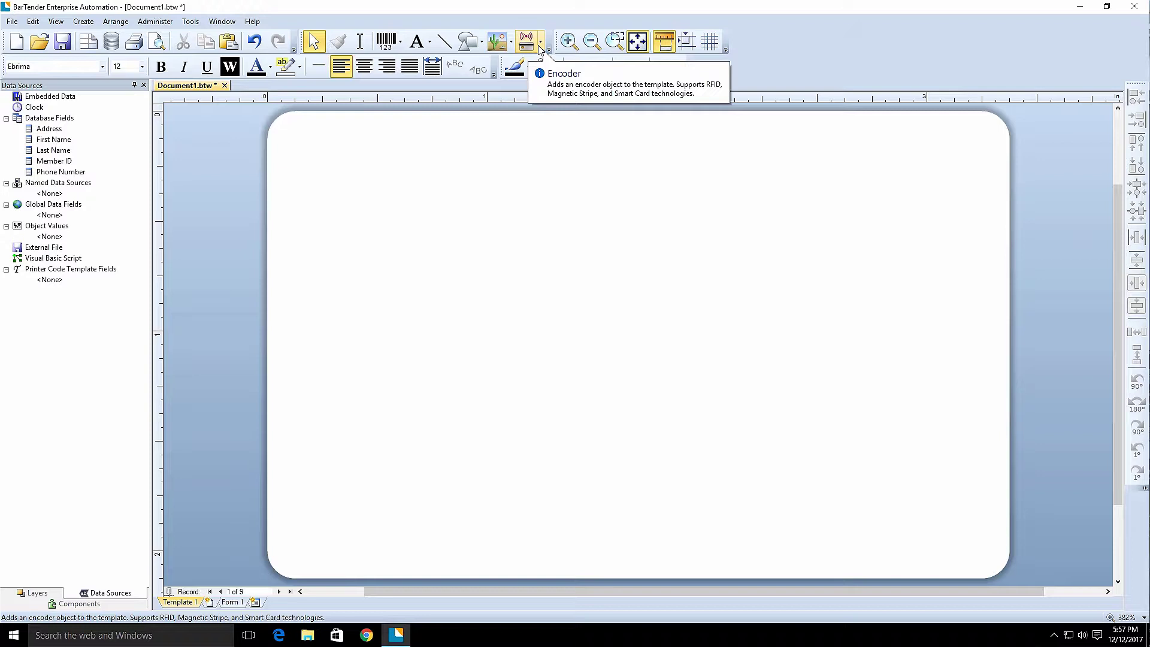
pyautogui.click(85, 23)
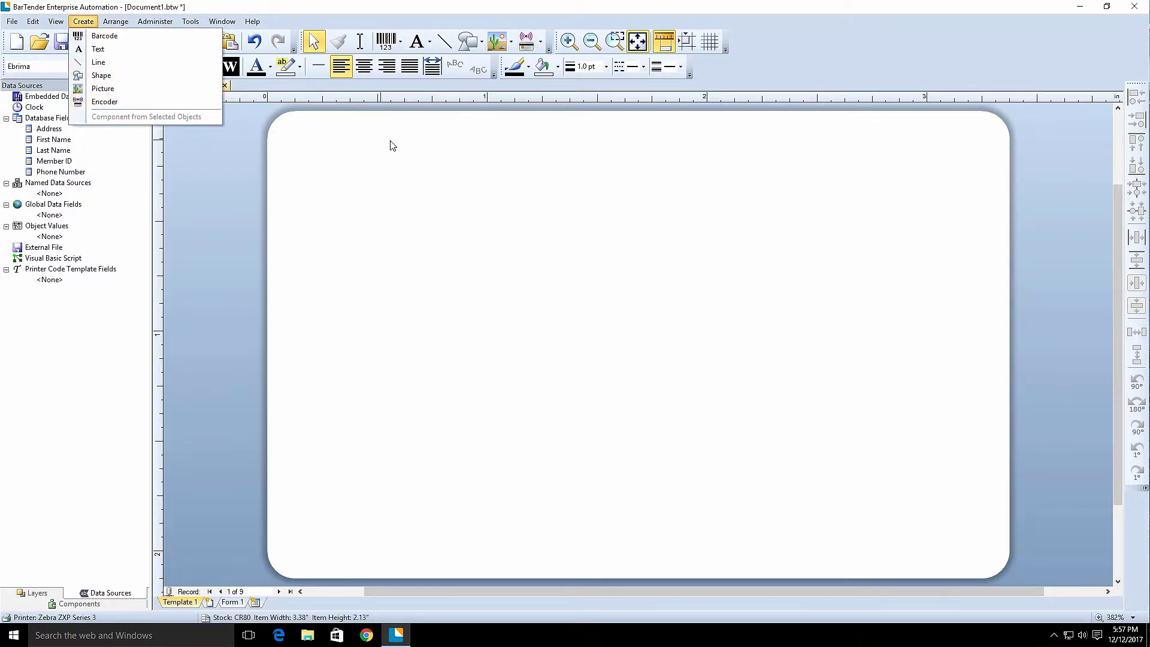
pyautogui.click(542, 46)
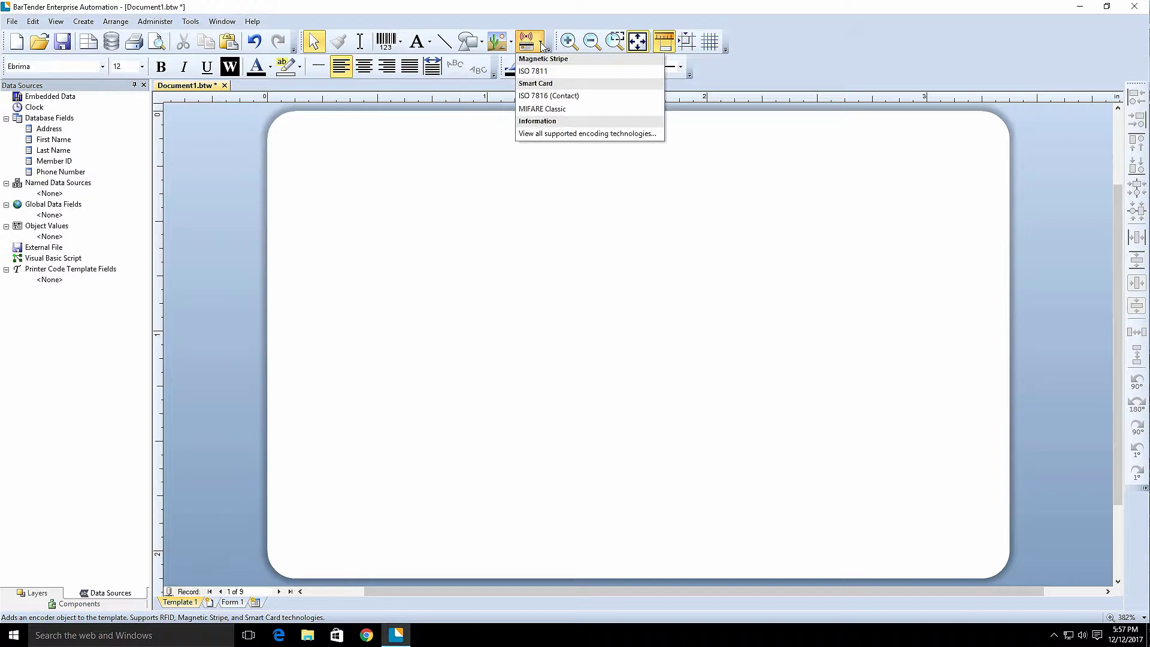
pyautogui.click(597, 133)
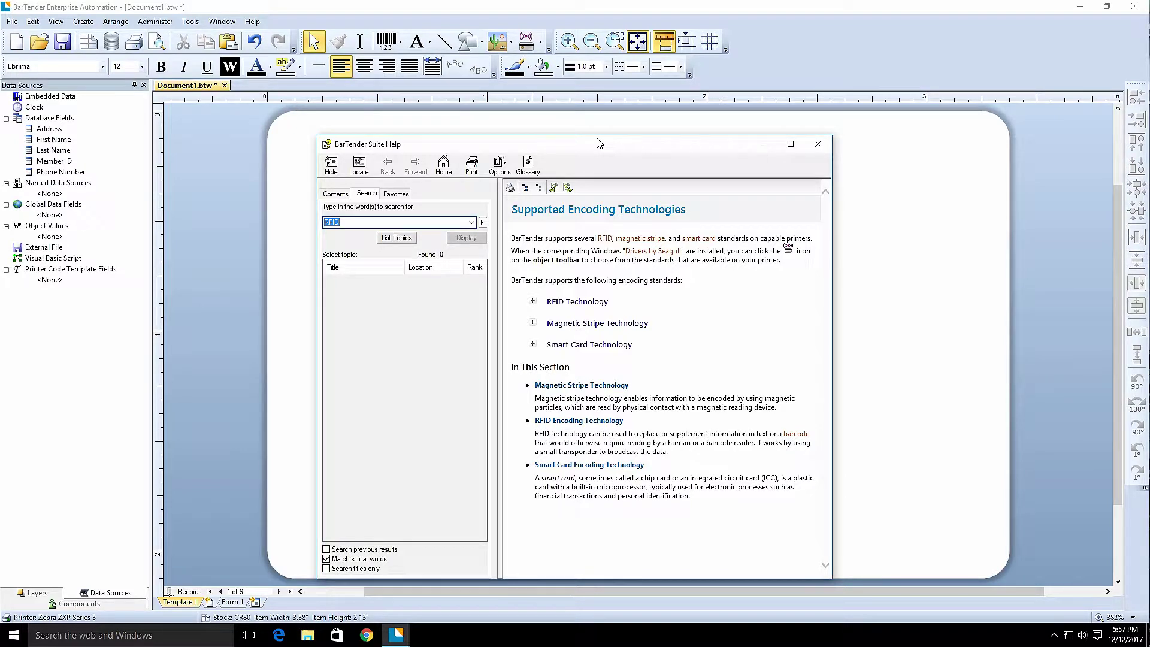
pyautogui.click(819, 144)
# Add an ISO 7811 magnetic stripe encoder to the card and glance at BarTender help
pyautogui.click(542, 47)
pyautogui.click(542, 71)
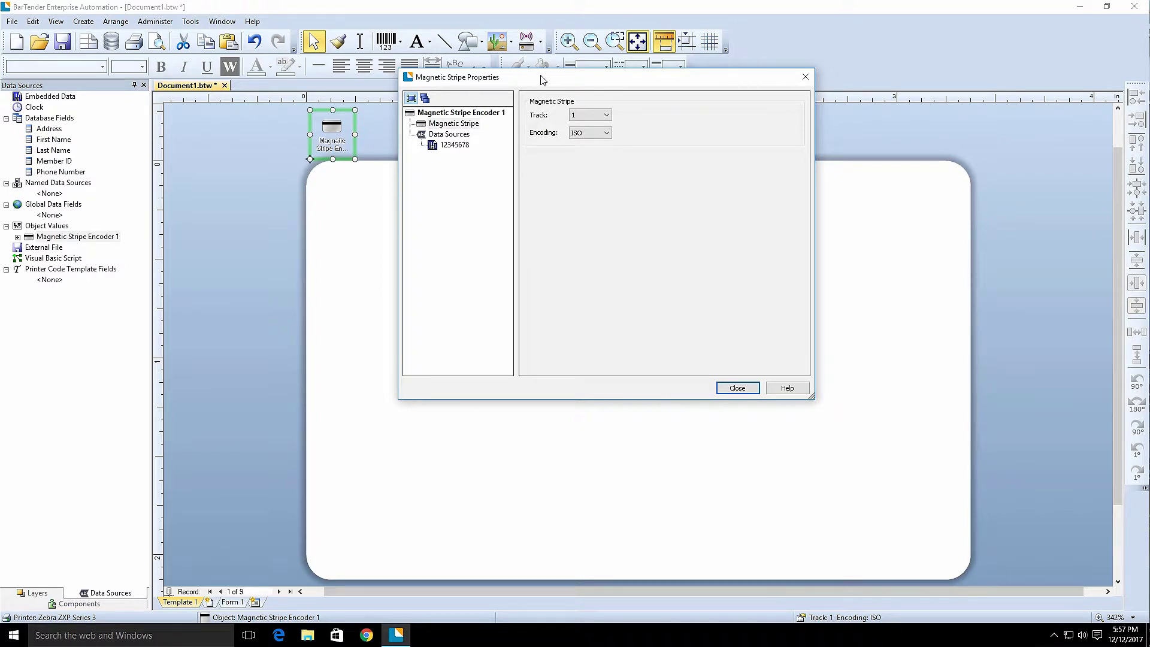
pyautogui.click(252, 21)
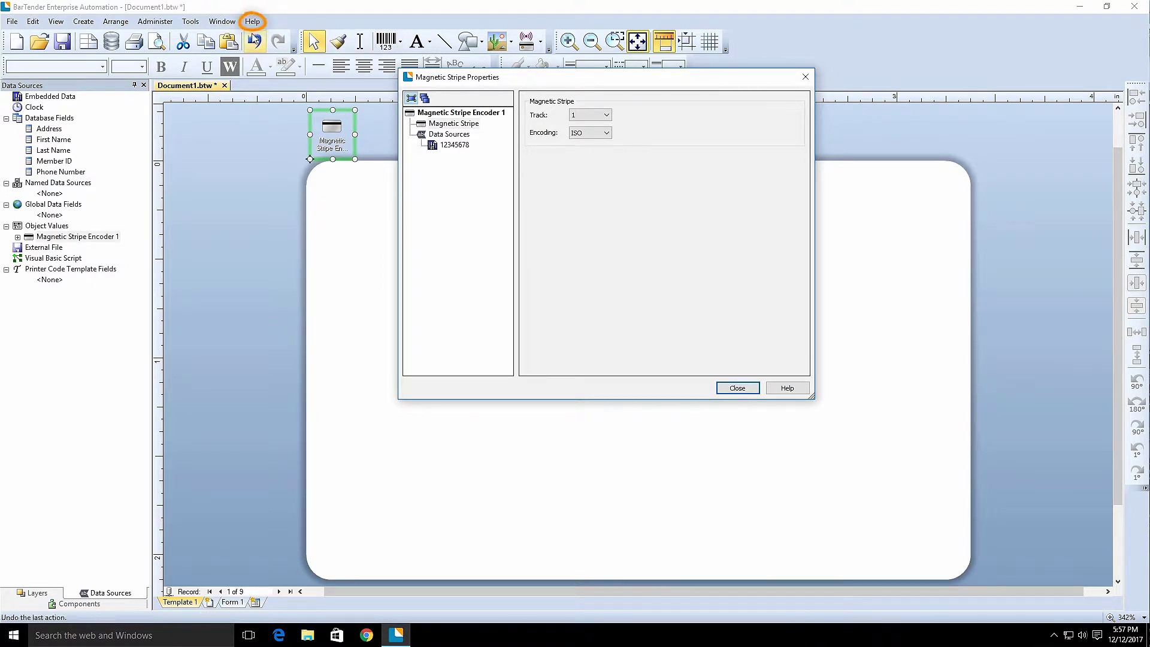
pyautogui.click(277, 36)
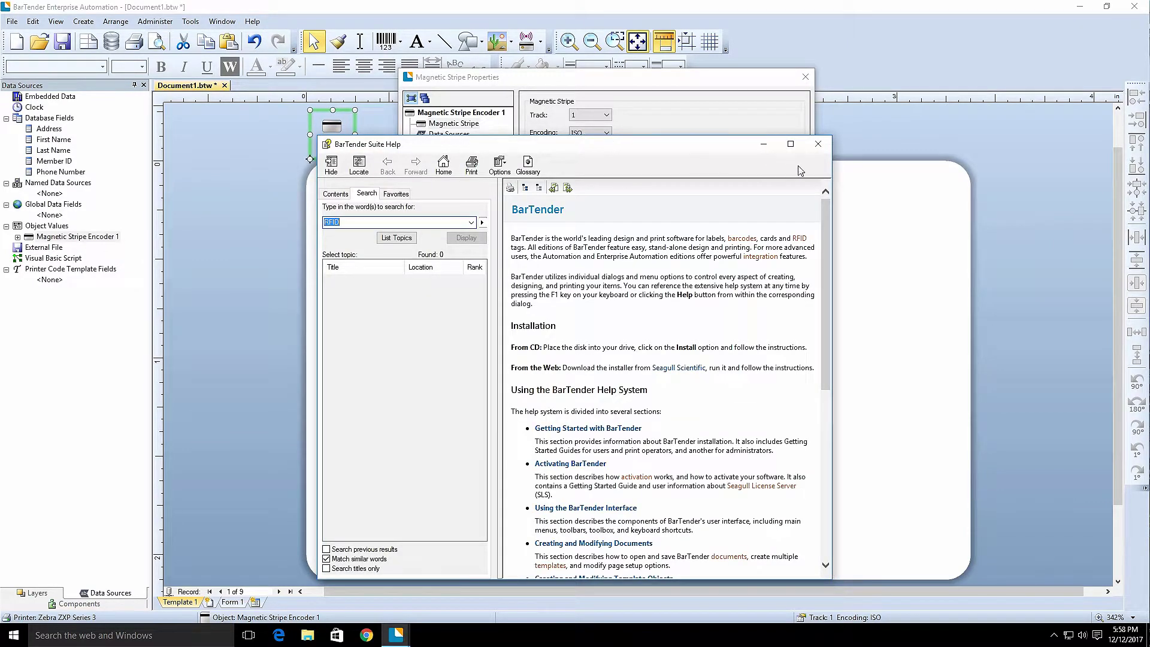
pyautogui.click(819, 145)
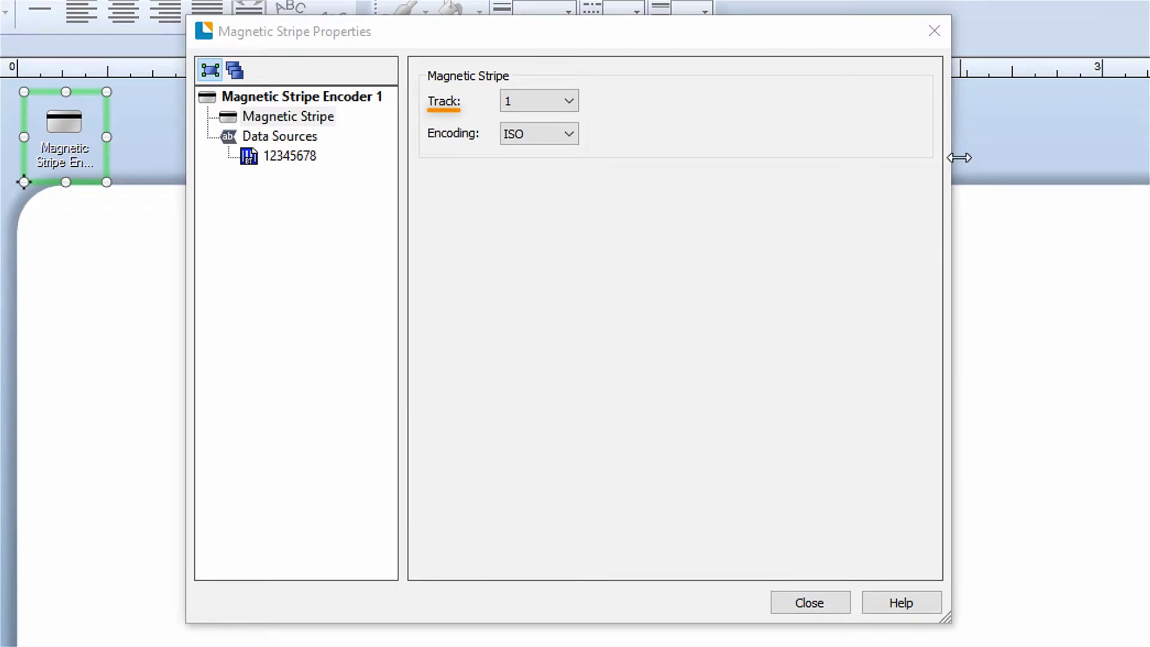
# Keep the encoder on track 1 with ISO encoding
pyautogui.click(569, 101)
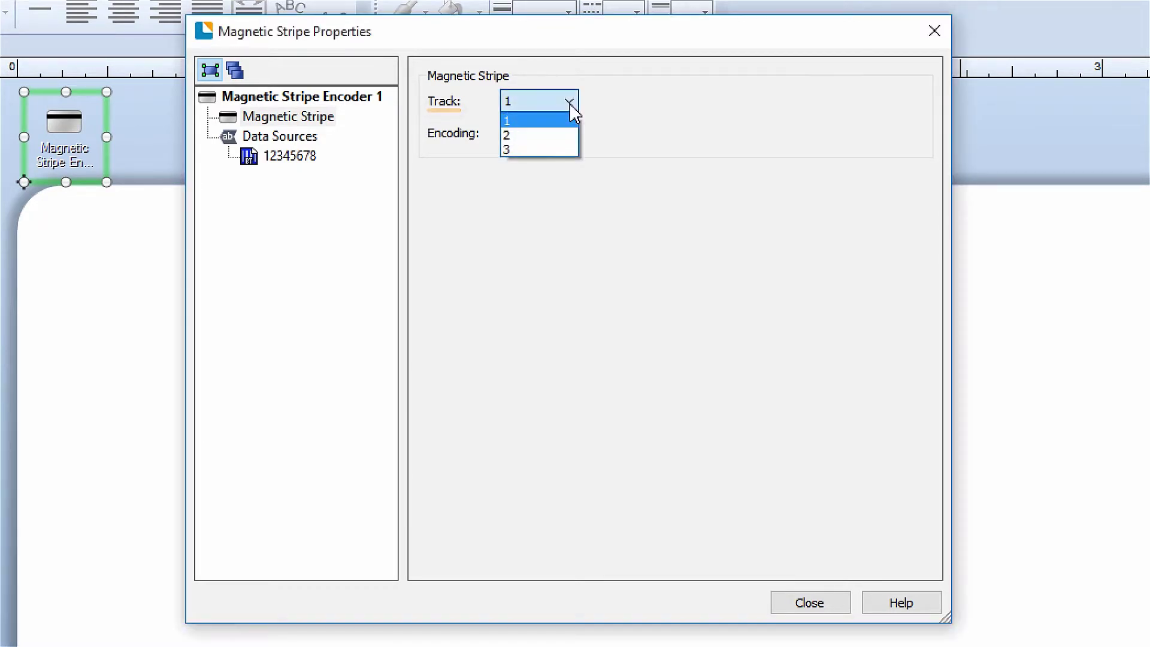
pyautogui.click(557, 123)
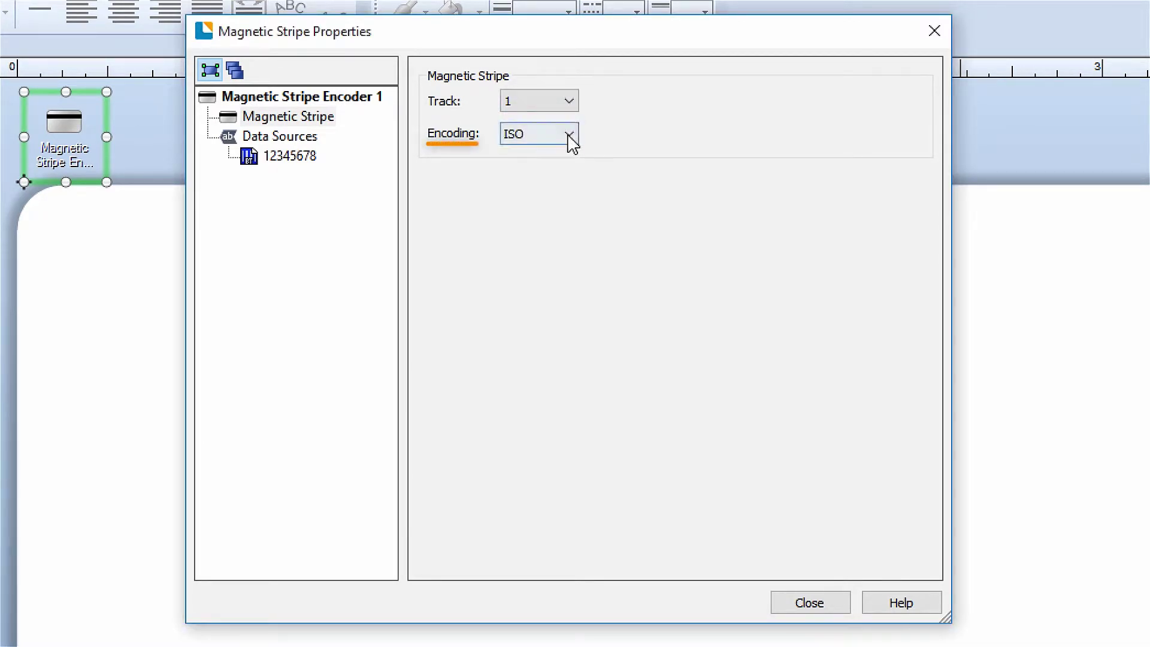
pyautogui.click(568, 134)
pyautogui.click(550, 157)
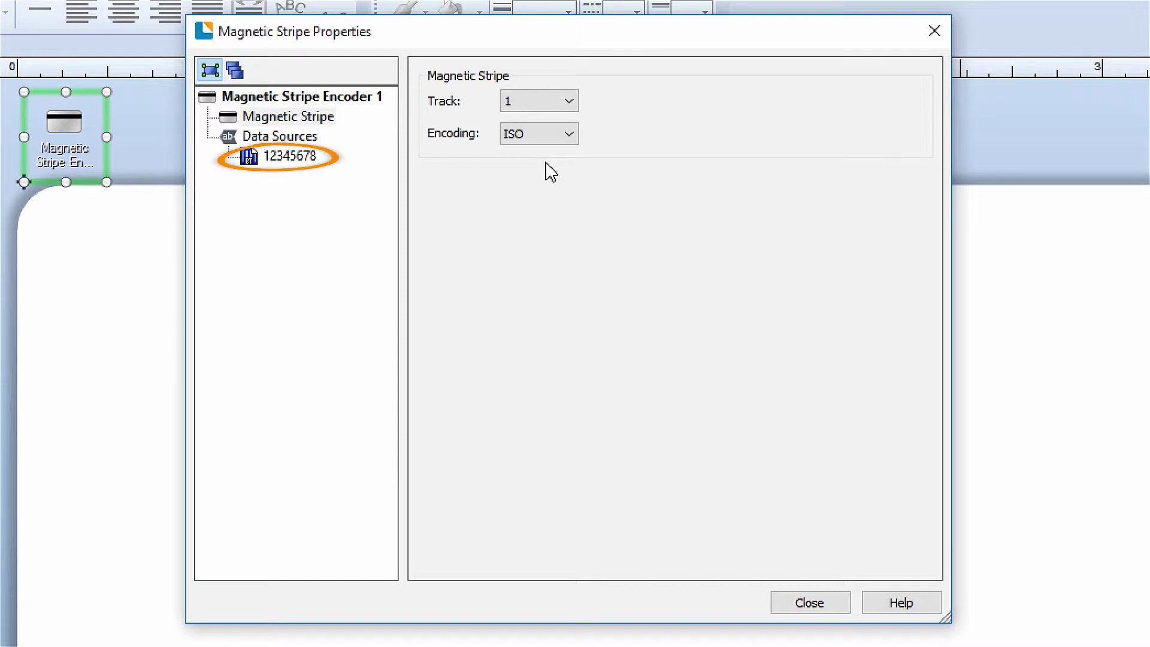
# Change the first encoder's data source from sample 12345678 to the Member ID database field
pyautogui.click(288, 161)
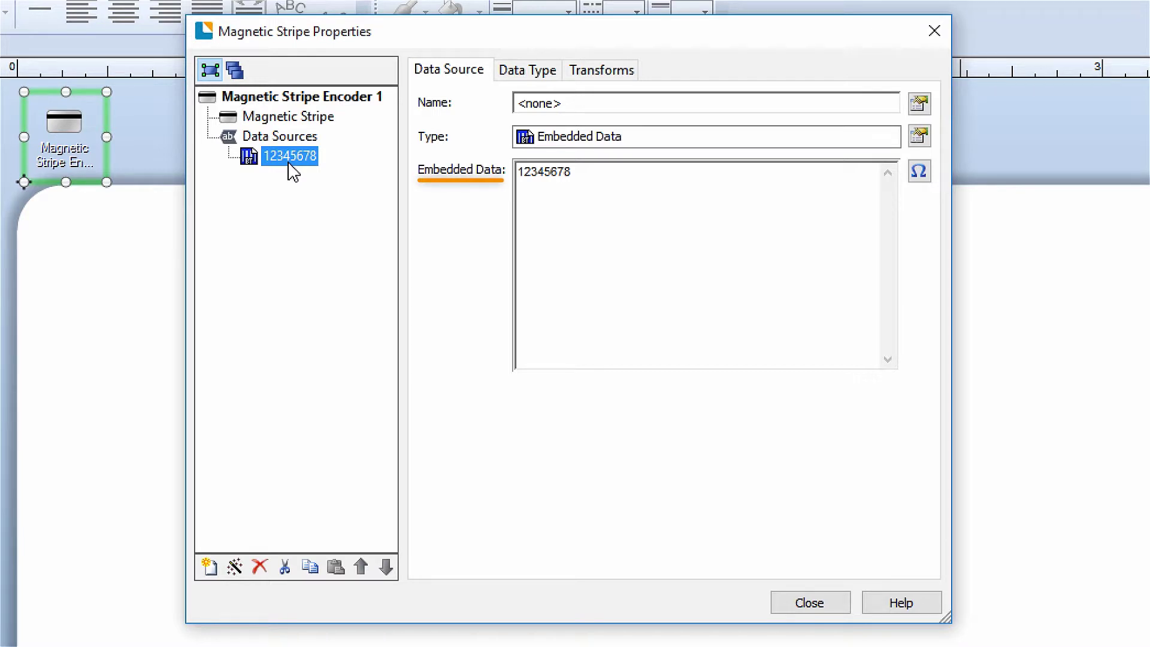
pyautogui.moveTo(585, 179); pyautogui.dragTo(494, 177)
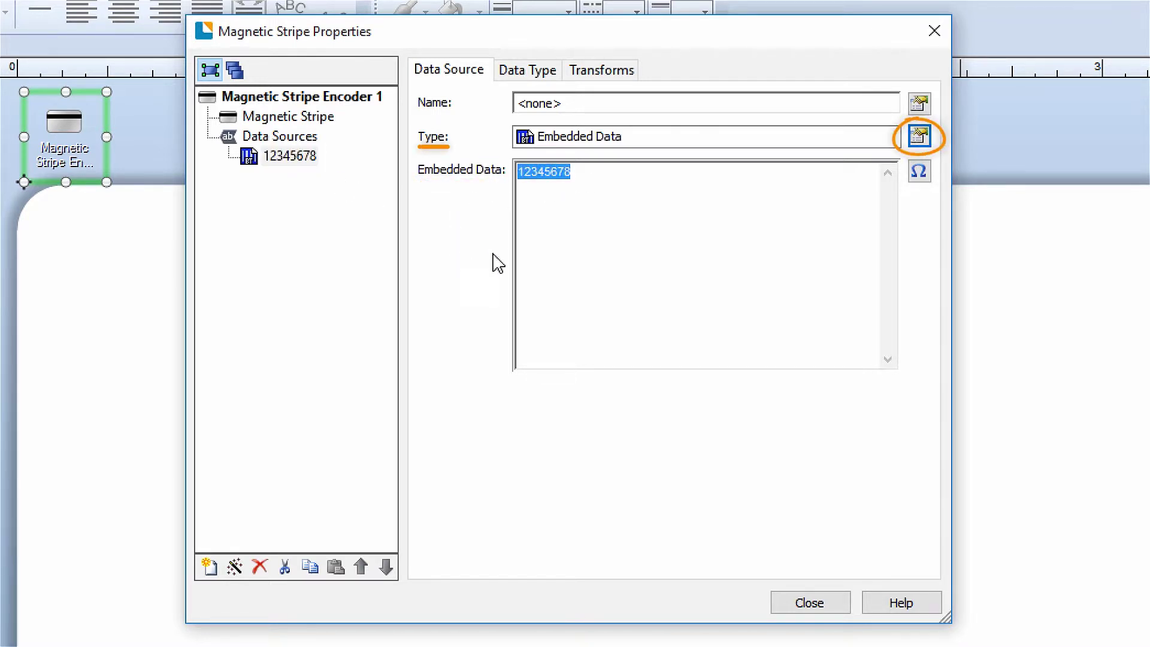
pyautogui.click(921, 138)
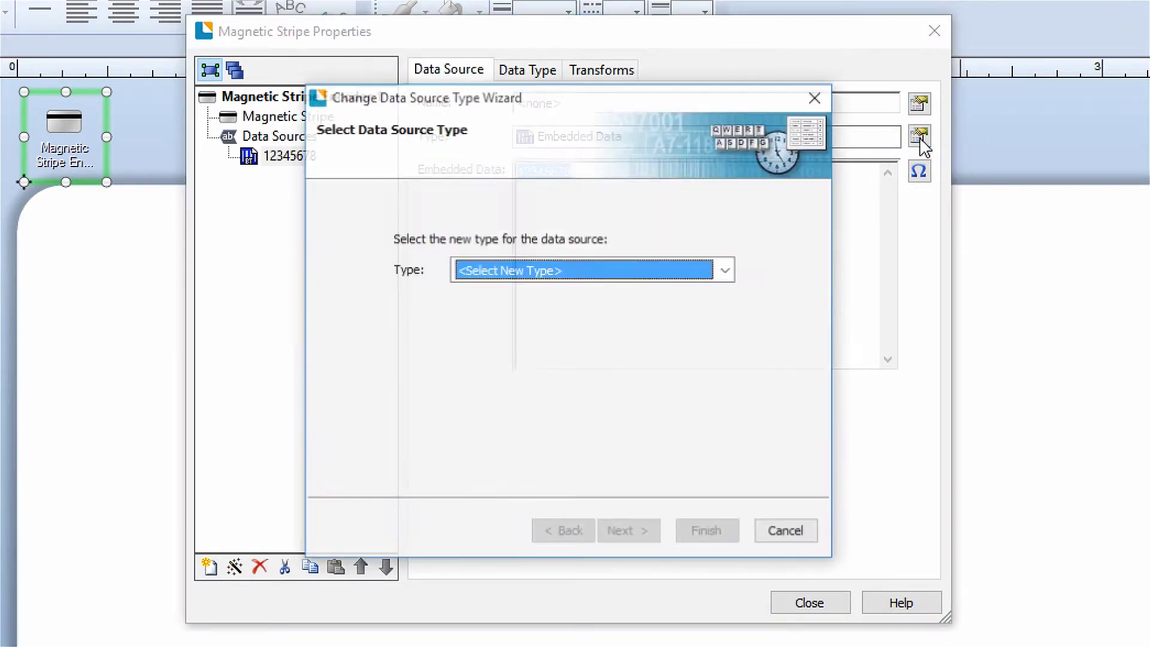
pyautogui.click(726, 271)
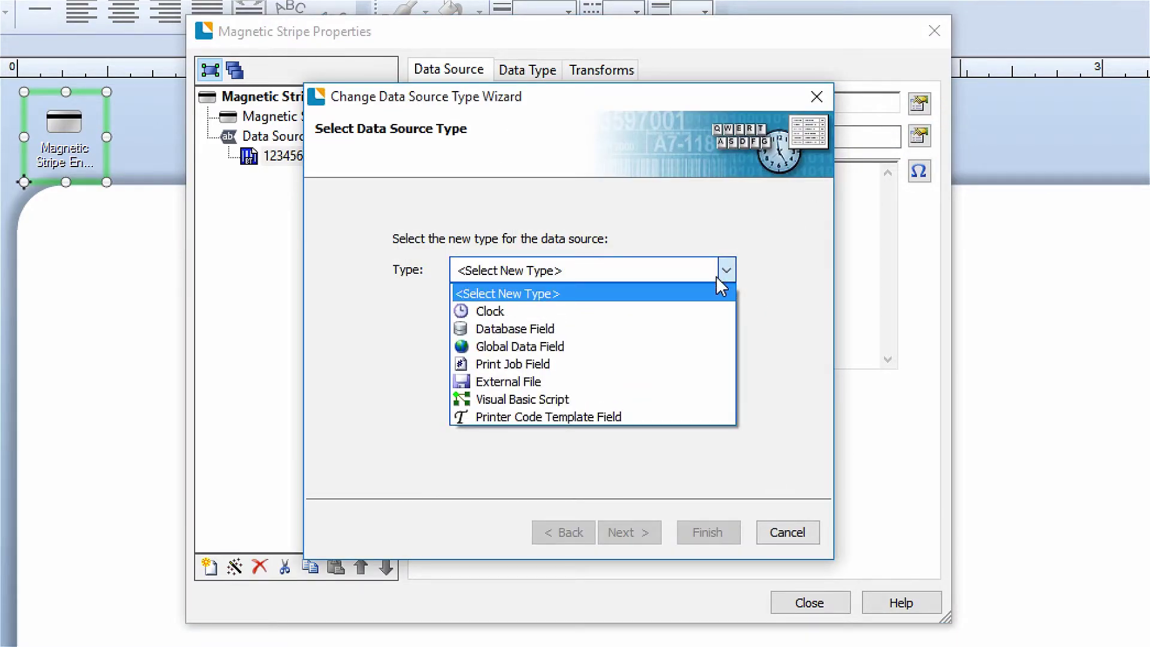
pyautogui.click(694, 330)
pyautogui.click(647, 533)
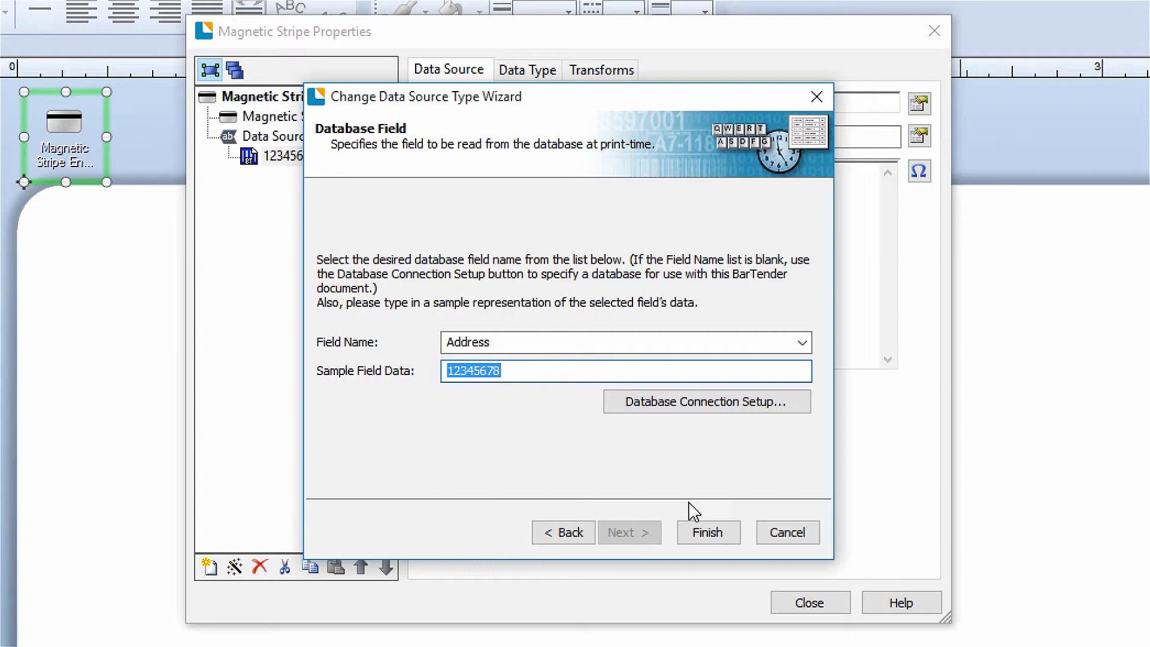
pyautogui.click(802, 342)
pyautogui.click(773, 407)
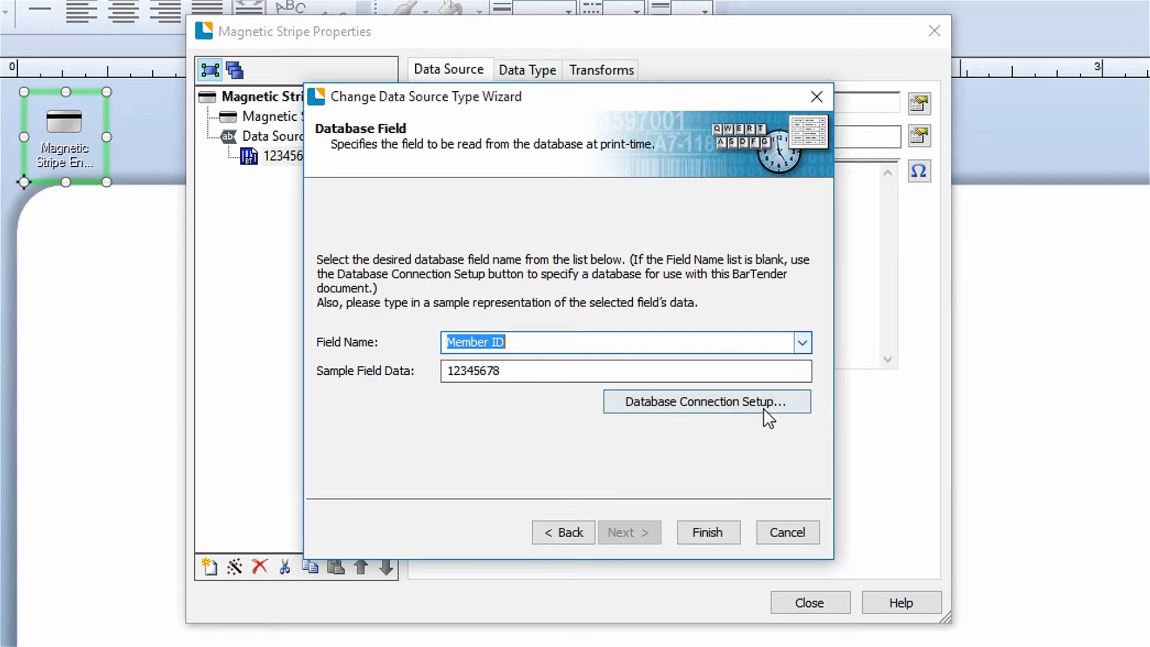
pyautogui.click(712, 534)
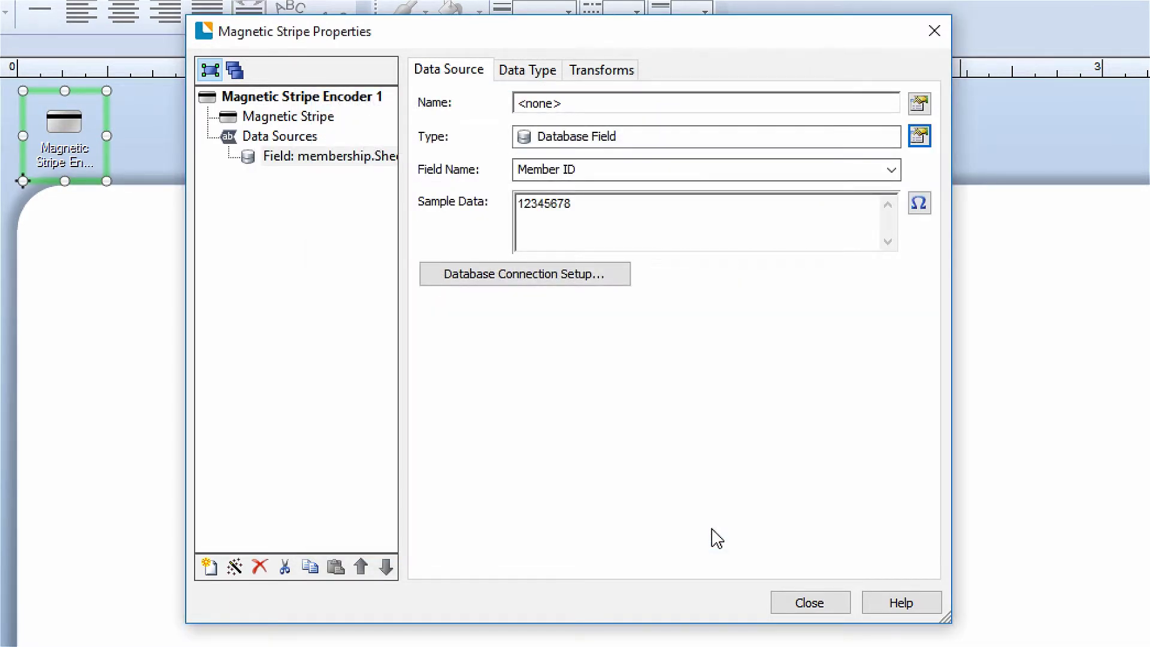
pyautogui.click(808, 607)
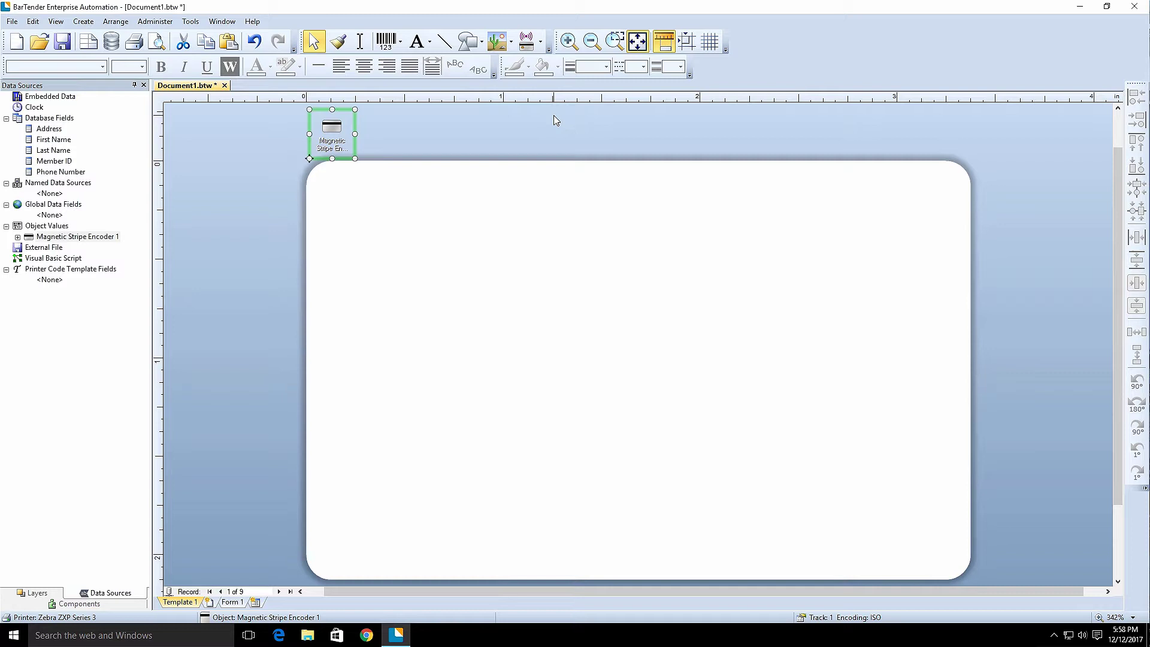
# Add a second ISO 7811 magnetic stripe encoder on track 2 with ISO encoding
pyautogui.click(541, 47)
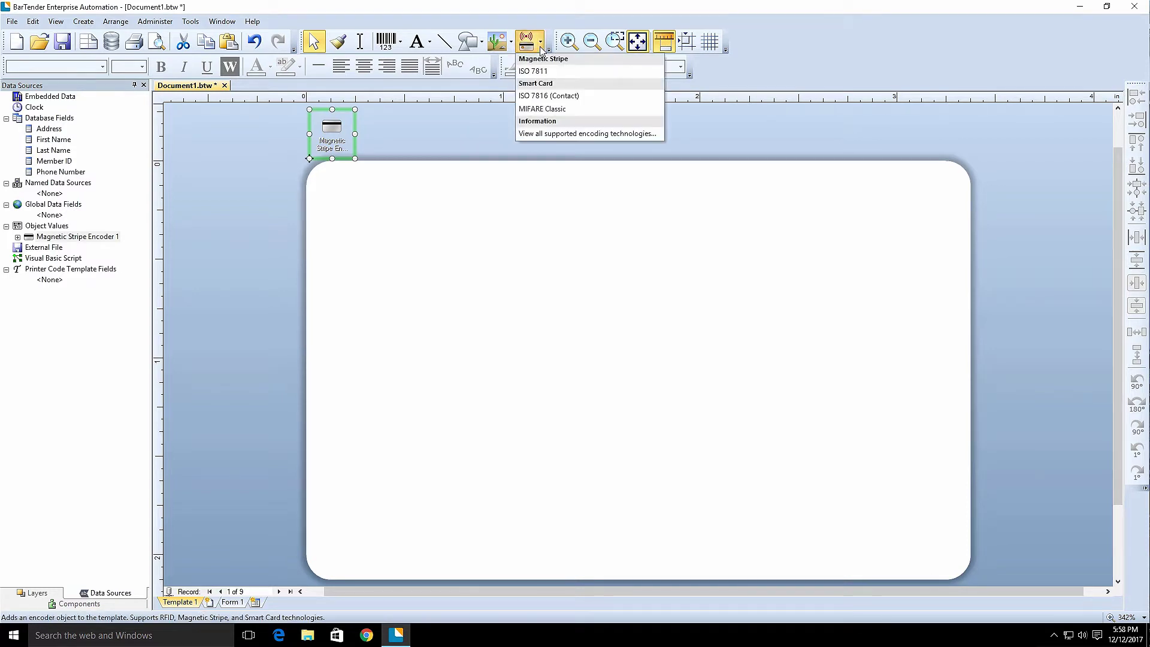
pyautogui.click(563, 72)
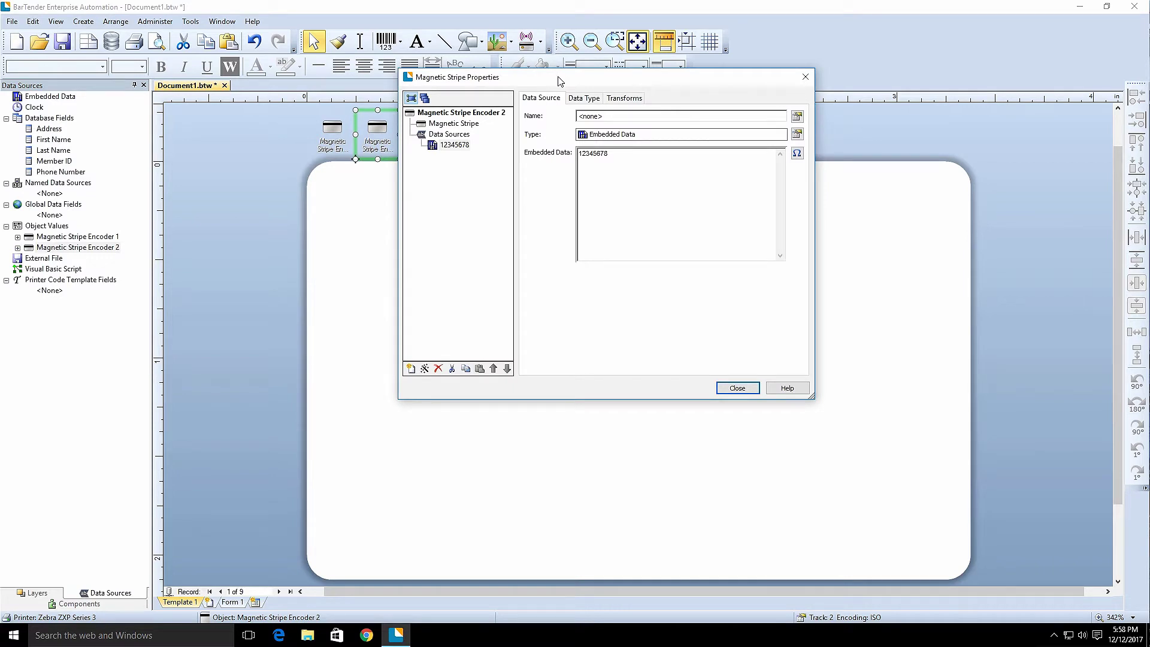
pyautogui.click(453, 123)
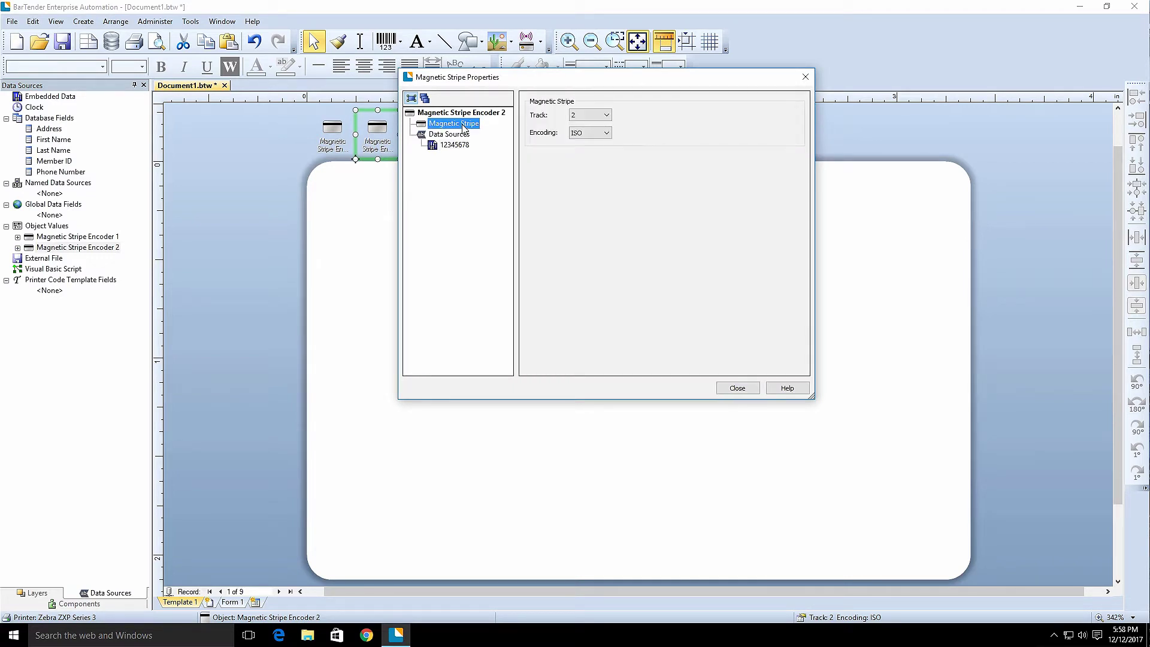
pyautogui.click(607, 116)
pyautogui.click(599, 133)
pyautogui.click(606, 133)
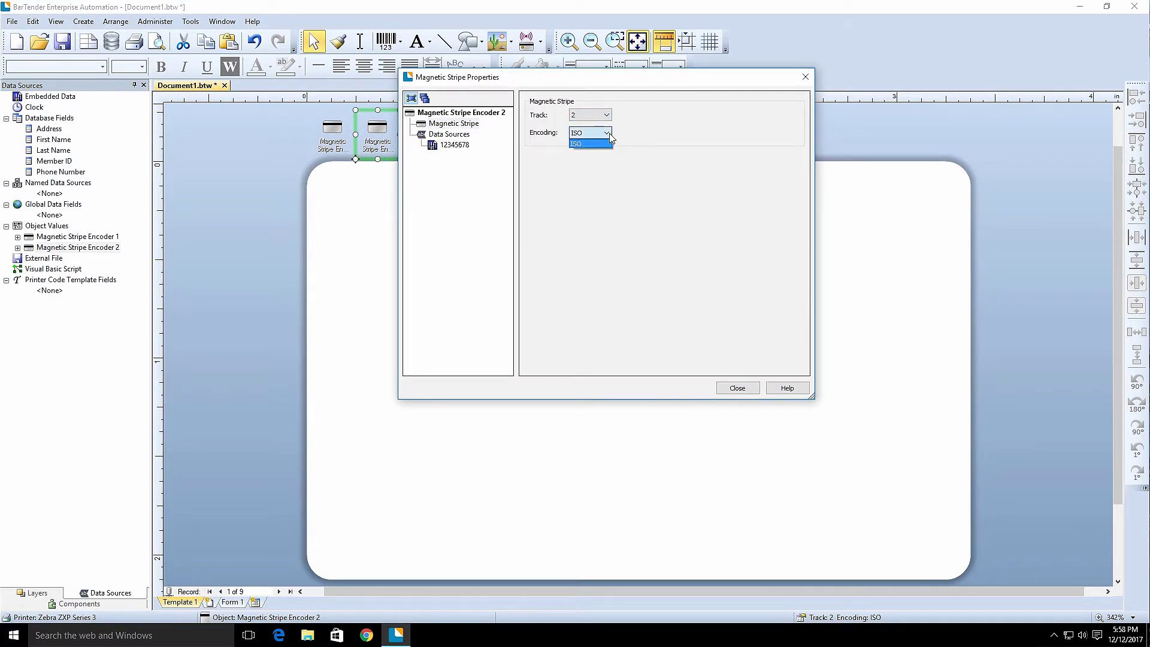
pyautogui.click(602, 144)
pyautogui.click(738, 388)
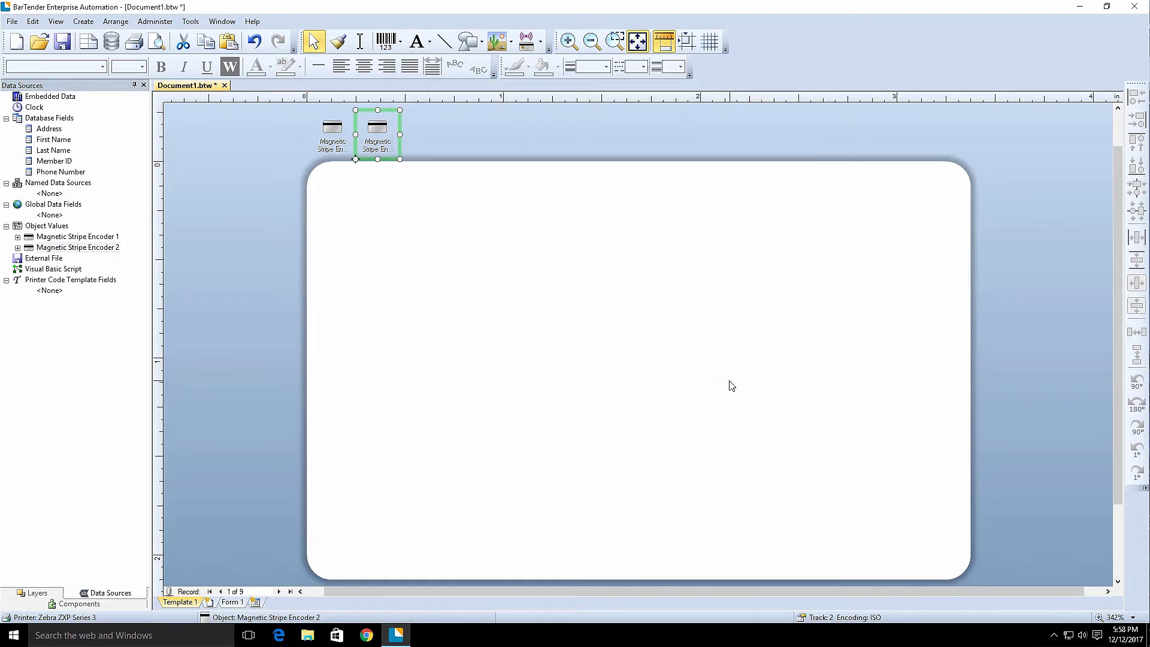
# Add a third magnetic stripe encoder on track 3 with ISO encoding
pyautogui.click(541, 42)
pyautogui.click(543, 79)
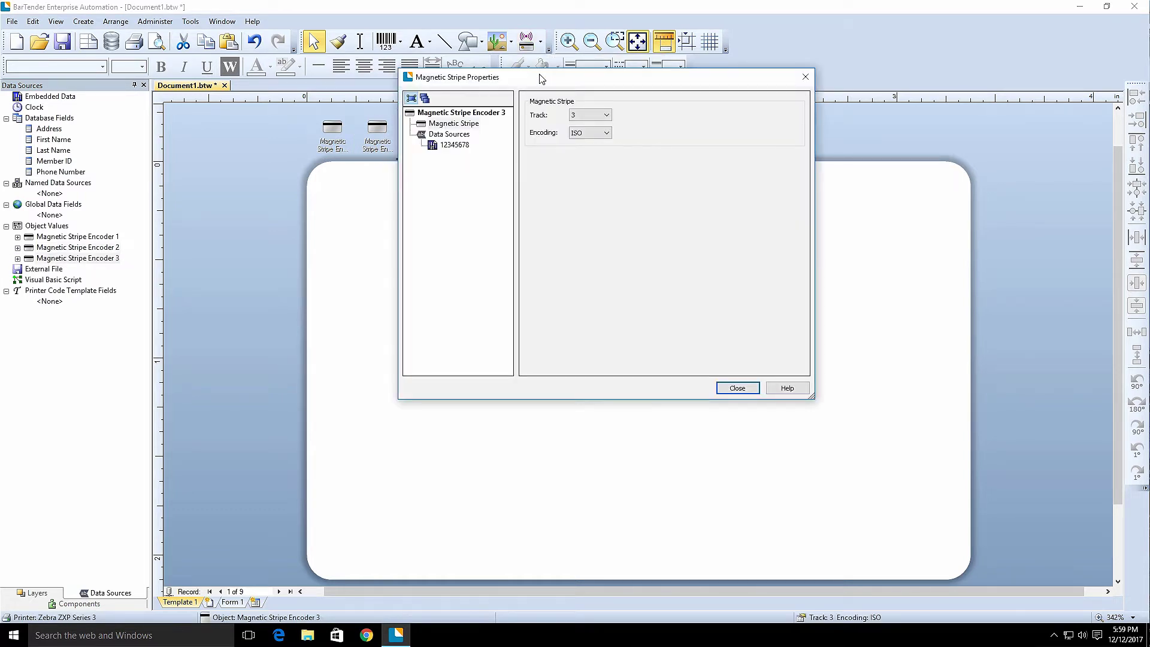
pyautogui.click(599, 115)
pyautogui.click(611, 143)
pyautogui.click(606, 133)
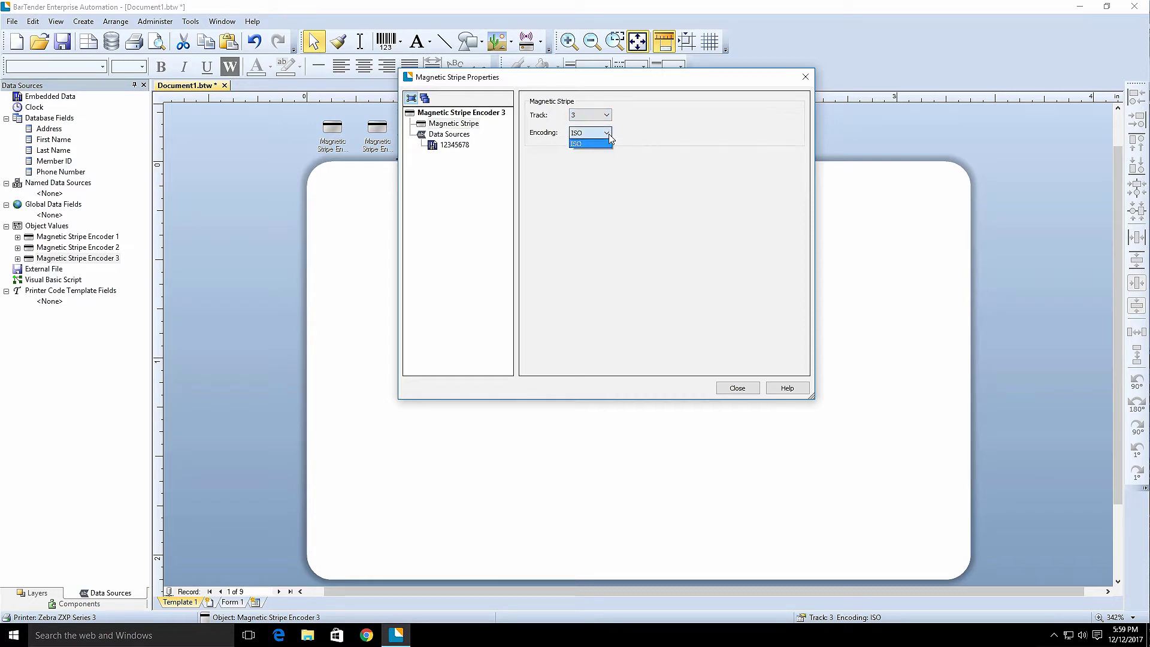
pyautogui.click(608, 143)
pyautogui.click(736, 388)
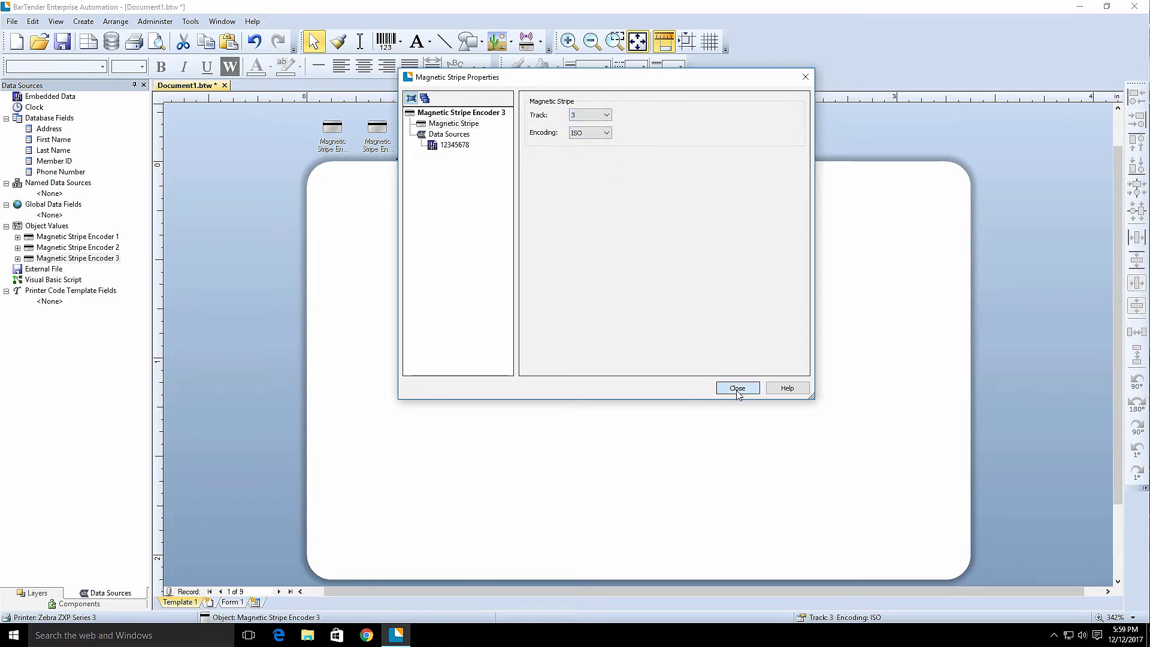